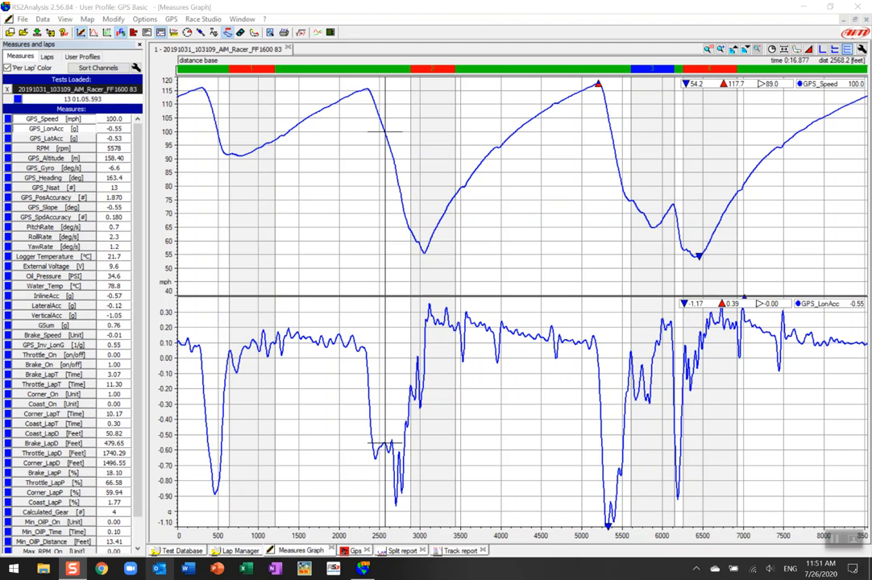
Open the Channels report for the loaded test
left_click(218, 5)
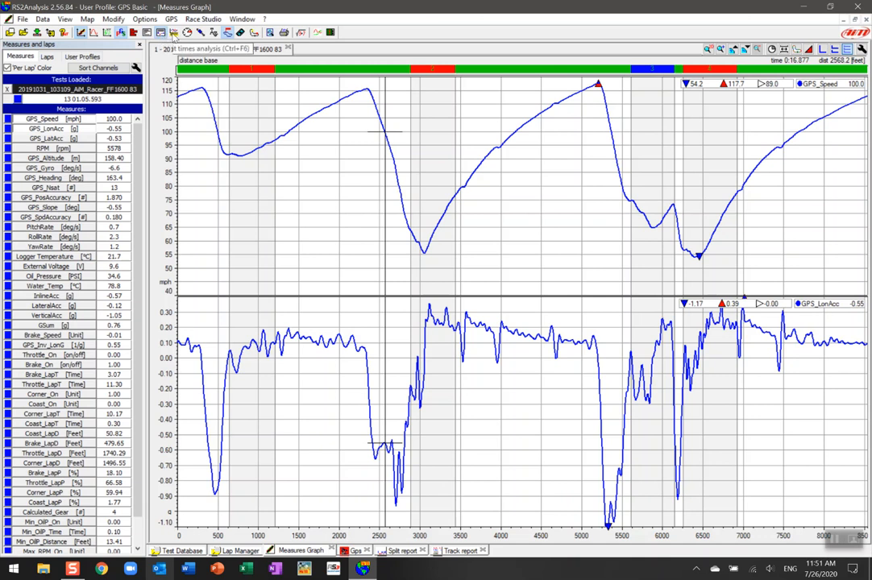
left_click(173, 33)
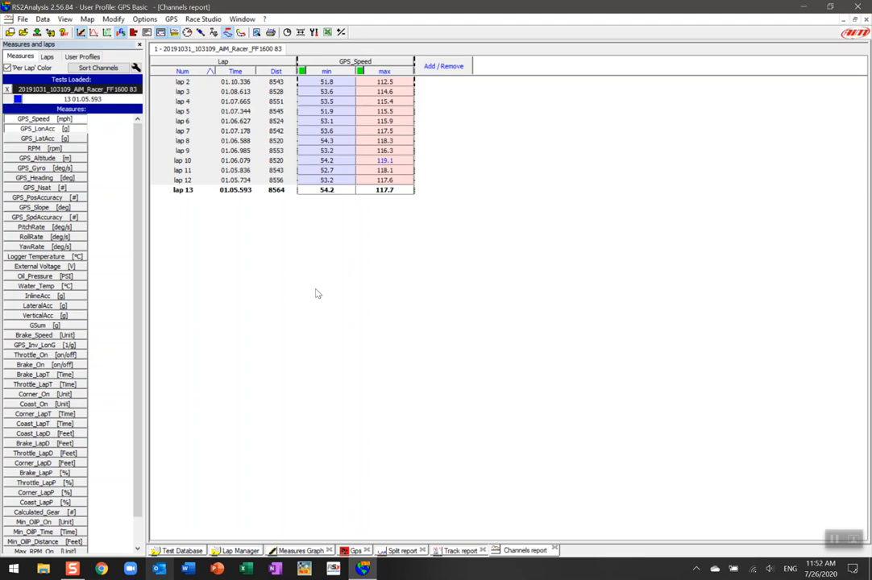
Open the report objects dialog and remove Min and Max from the GPS_Speed channel
left_click(444, 66)
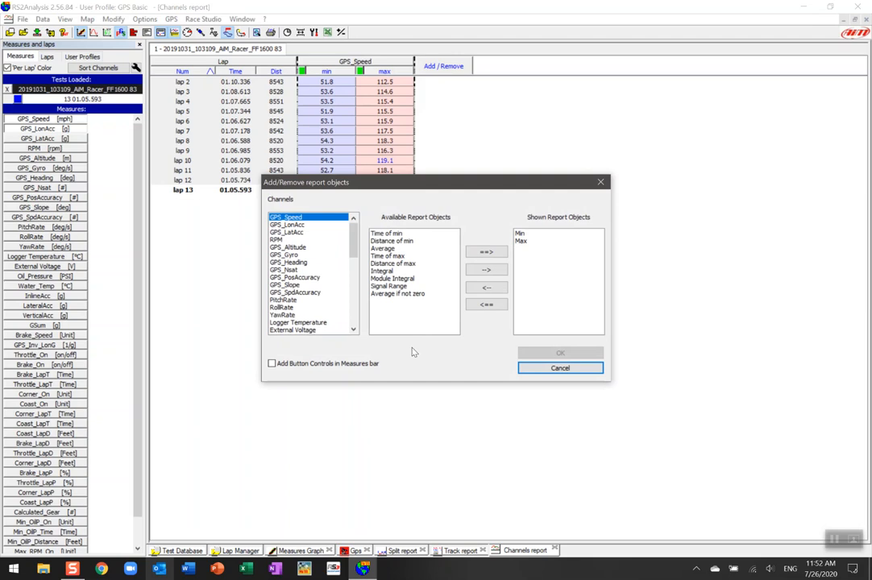
left_click(535, 234)
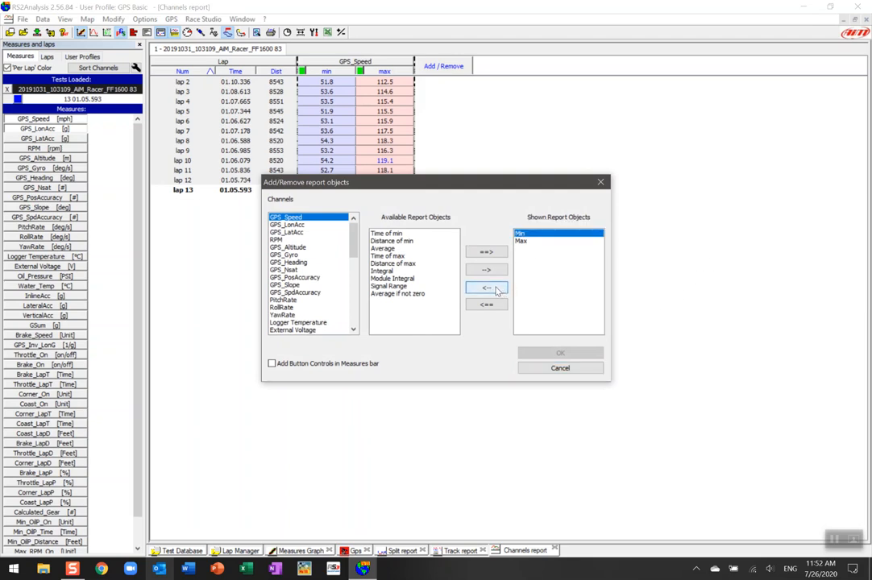
left_click(493, 289)
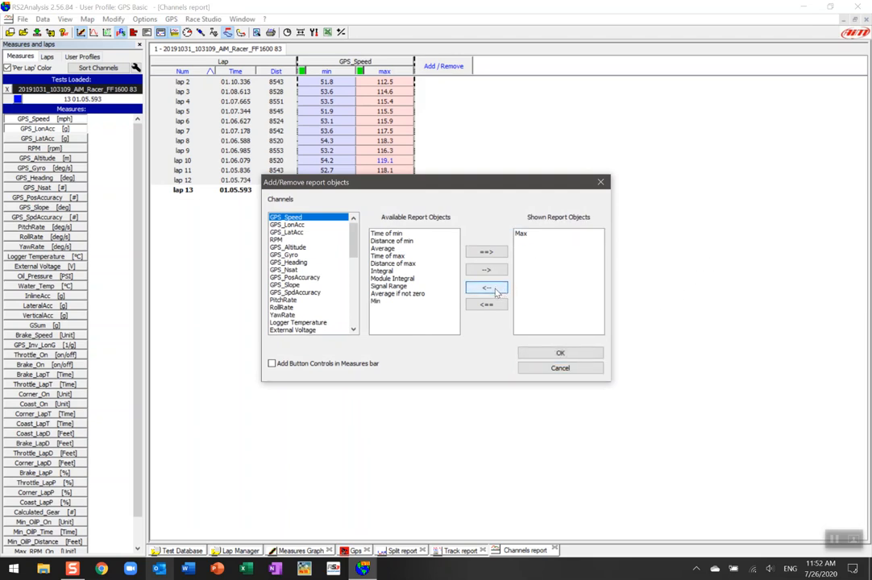
left_click(490, 305)
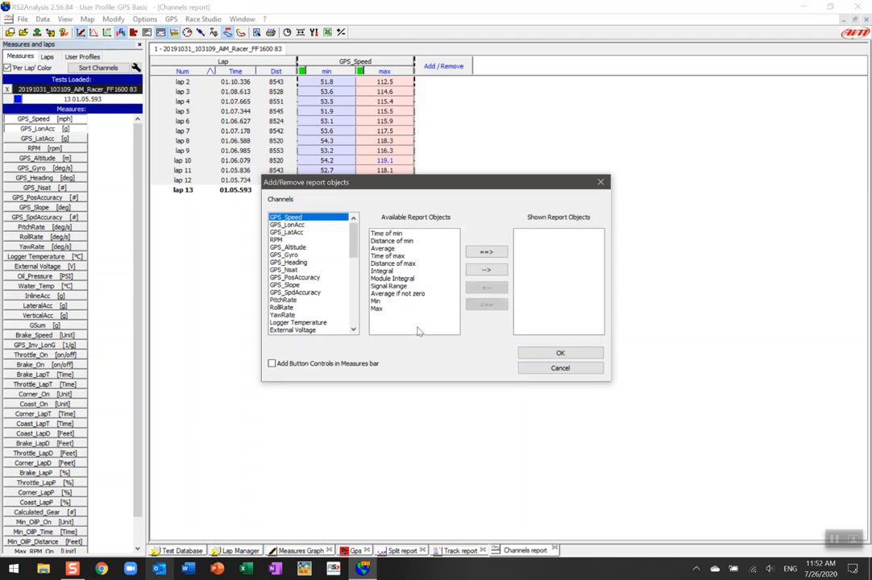
Add Min and Max report objects to the RPM channel
left_click(278, 239)
double_click(401, 232)
left_click(379, 255)
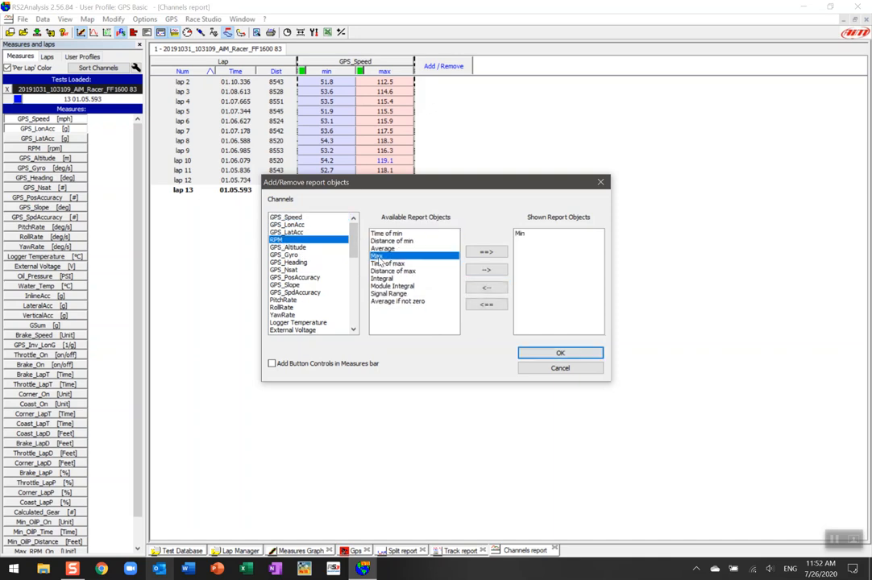
double_click(379, 255)
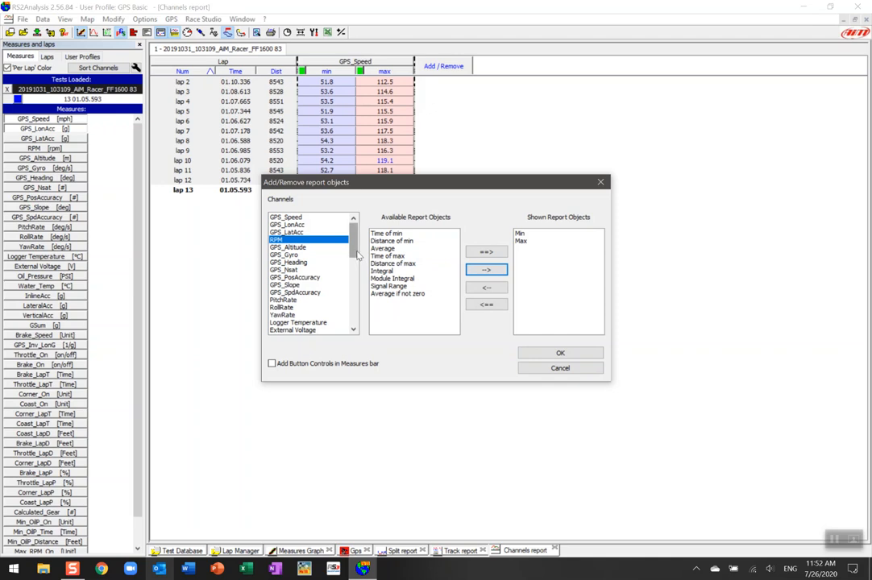
Add Min, Average and Max report objects to the Oil_Pressure channel
left_click_drag(354, 240, 355, 261)
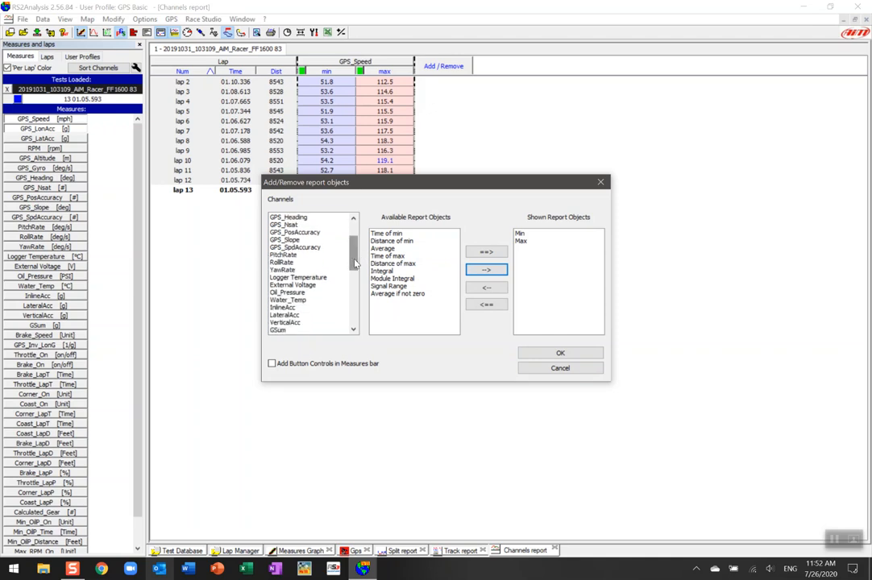
left_click(292, 293)
left_click(375, 233)
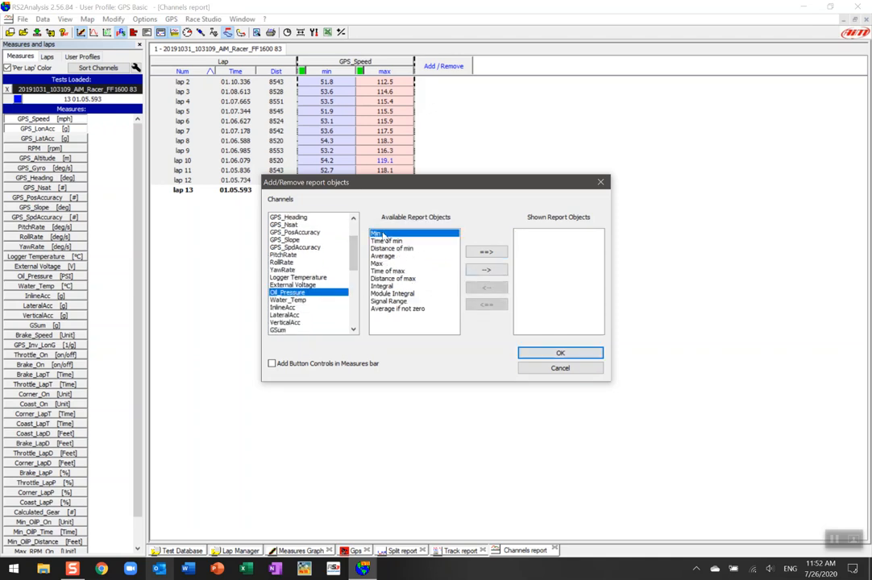
left_click(485, 270)
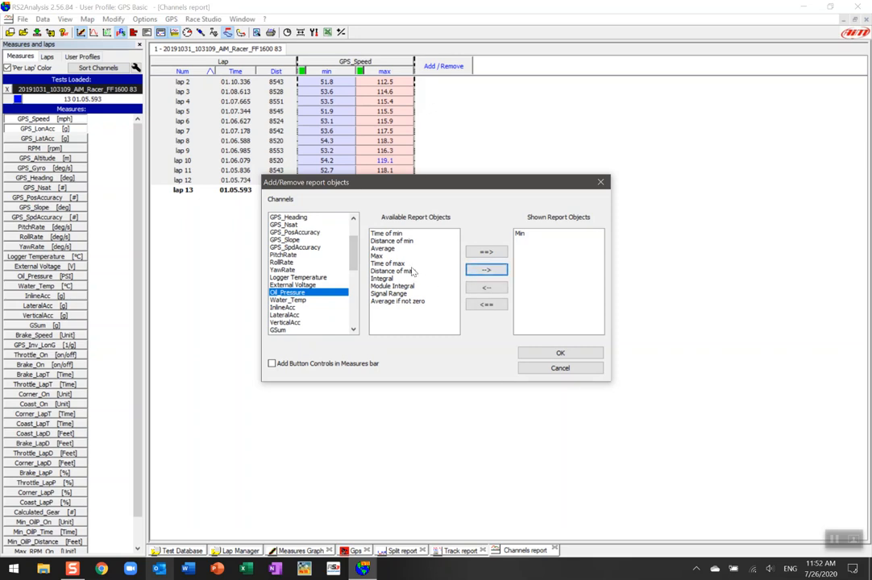
left_click(385, 255)
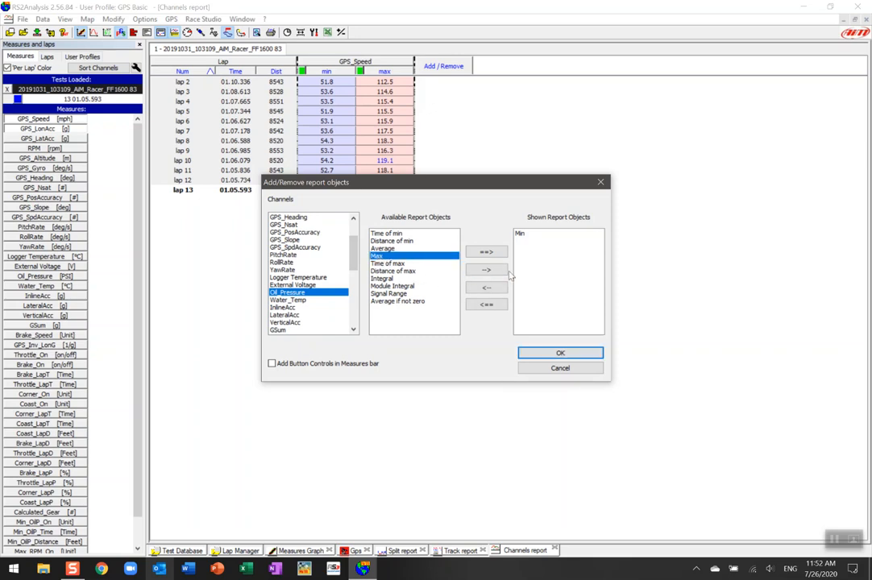
left_click(385, 249)
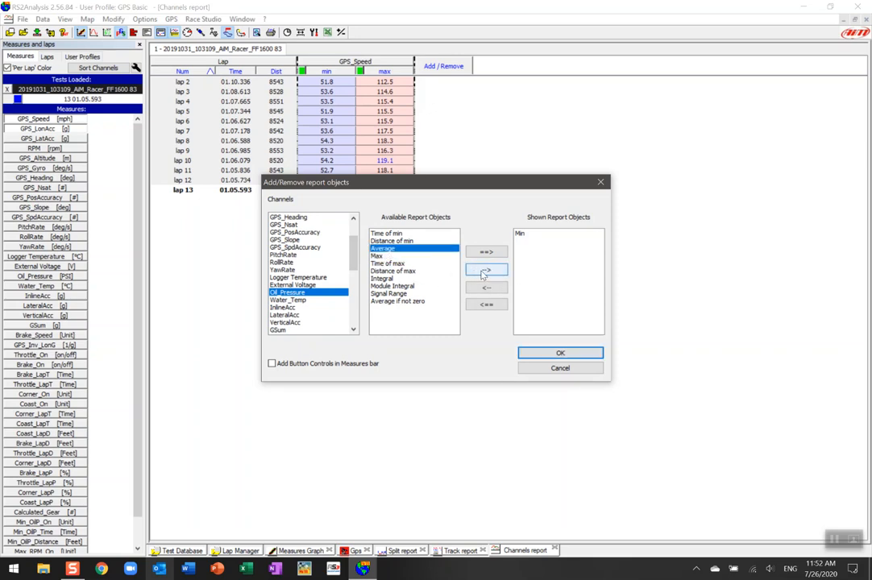
left_click(485, 270)
left_click(389, 250)
left_click(485, 270)
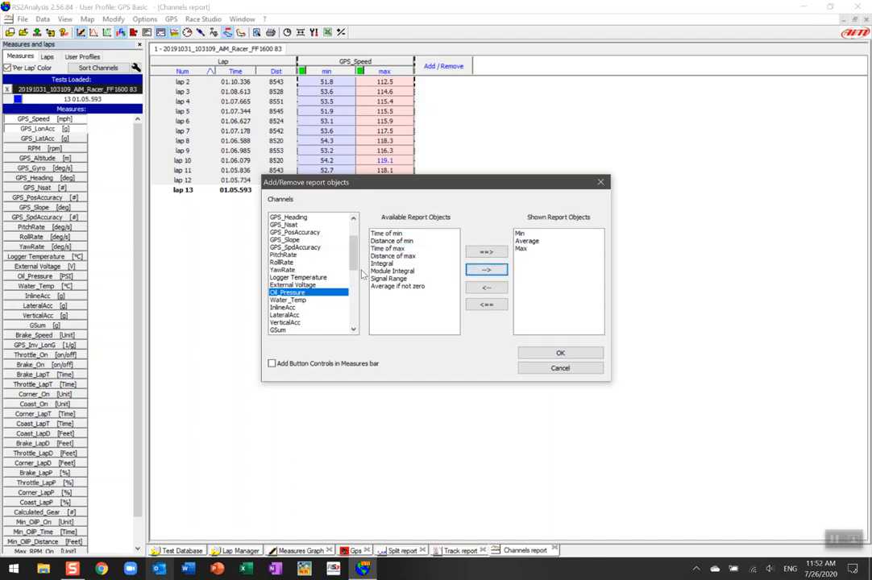
Add Min, Average and Max report objects to the Water_Temp channel
left_click(298, 299)
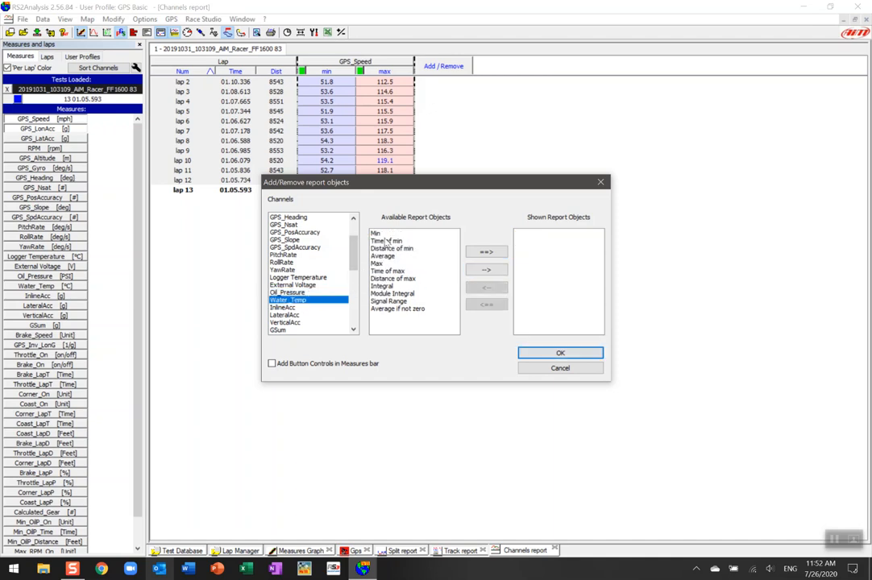
left_click(378, 233)
left_click(486, 270)
left_click(387, 248)
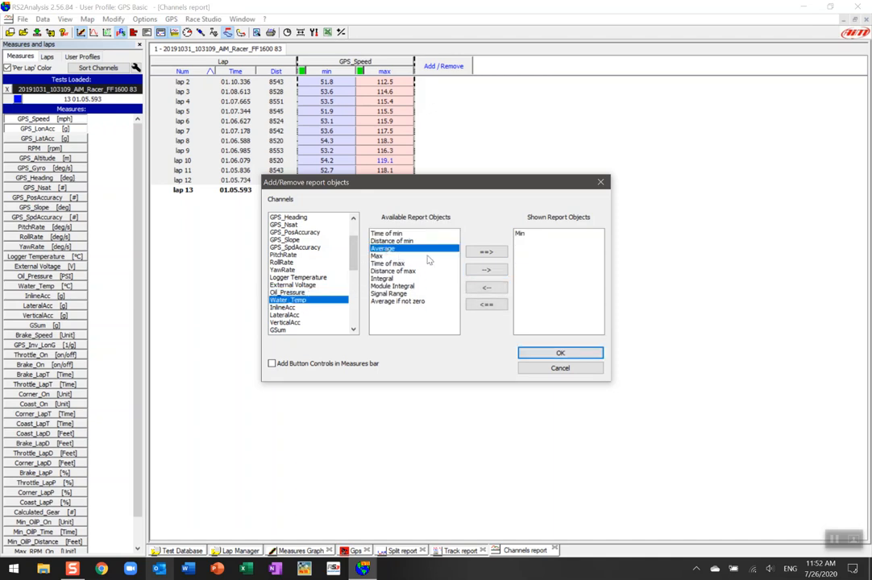
left_click(486, 270)
left_click(391, 249)
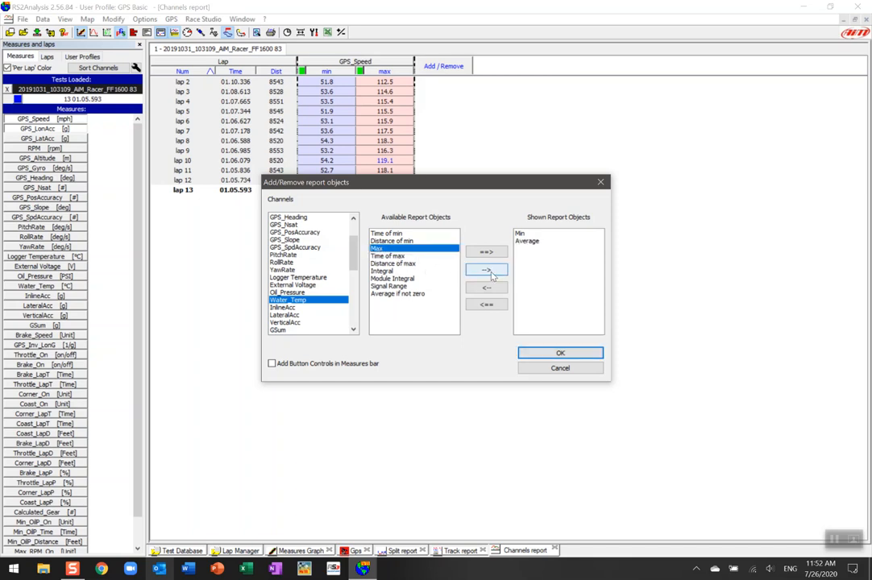
left_click(491, 272)
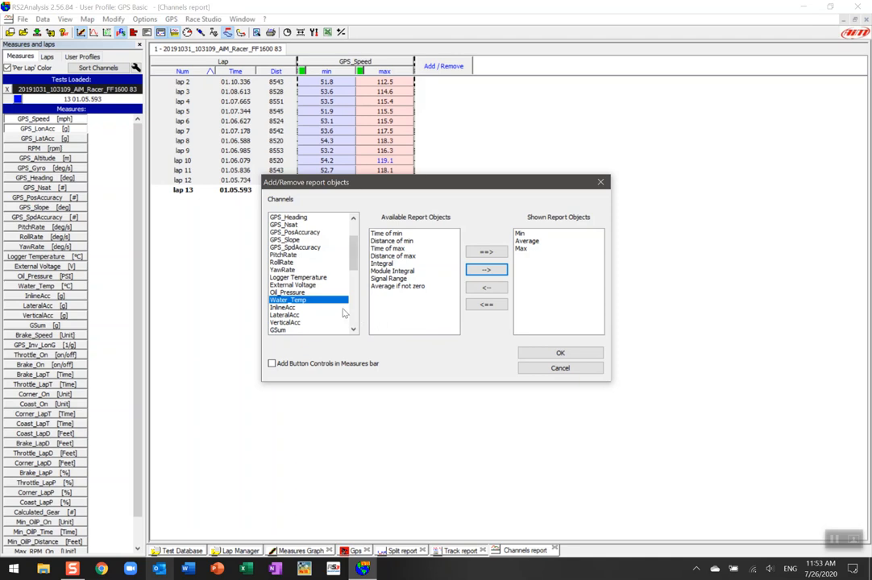
Add an Average report object to the External Voltage channel and apply the report objects
left_click(298, 285)
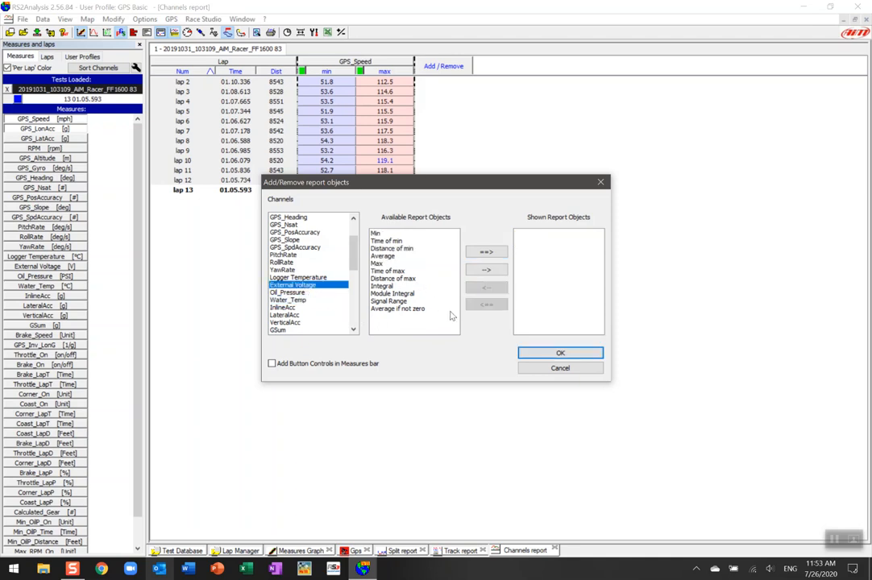
left_click(405, 257)
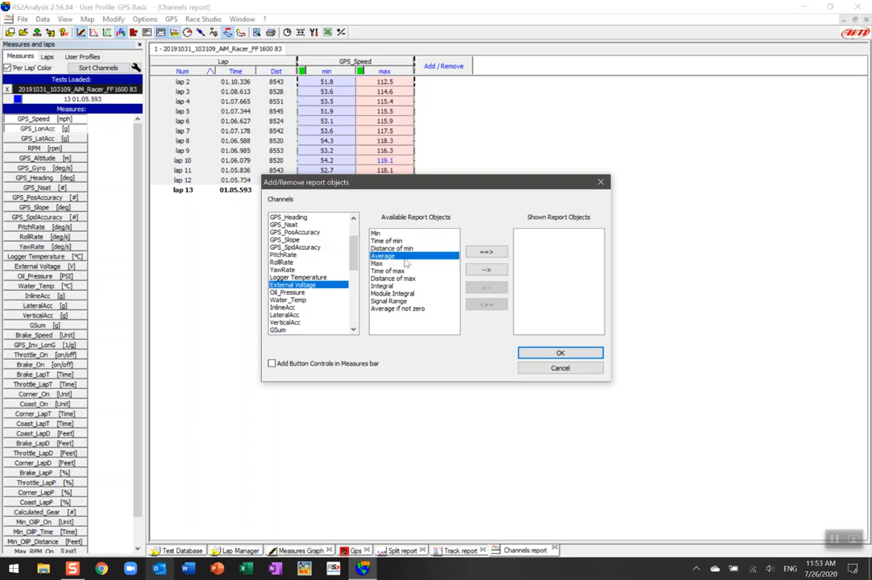
left_click(495, 271)
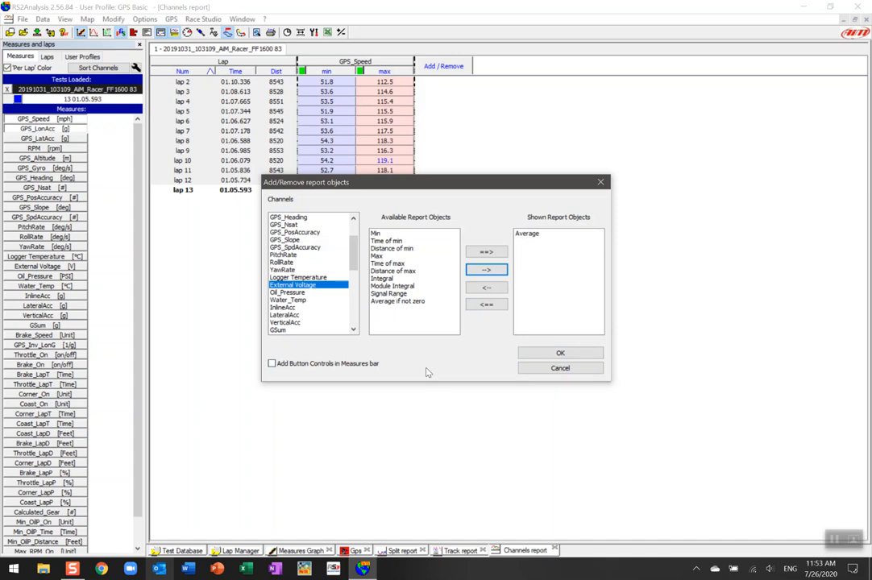
left_click(561, 353)
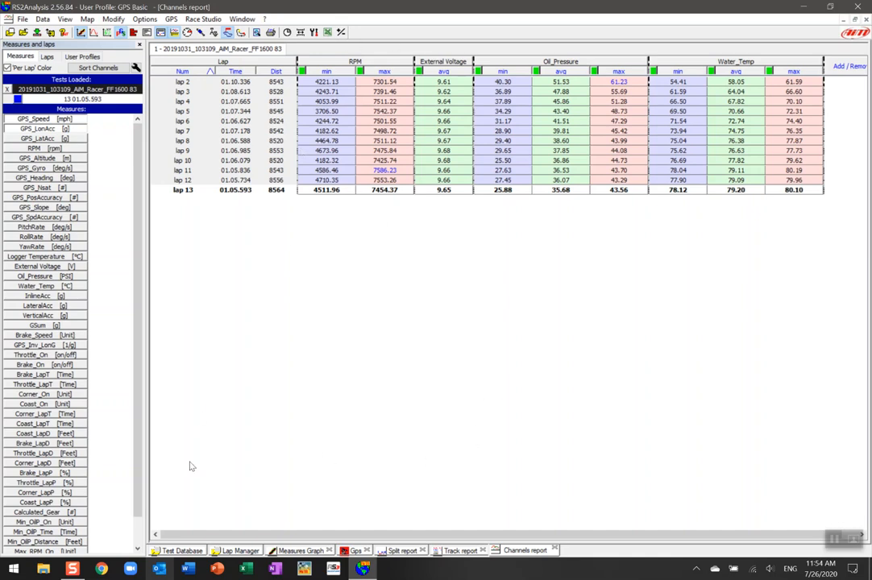
Open the 20191031_123751 and 20191031_105200 tests from the test database alongside the loaded one
left_click(179, 551)
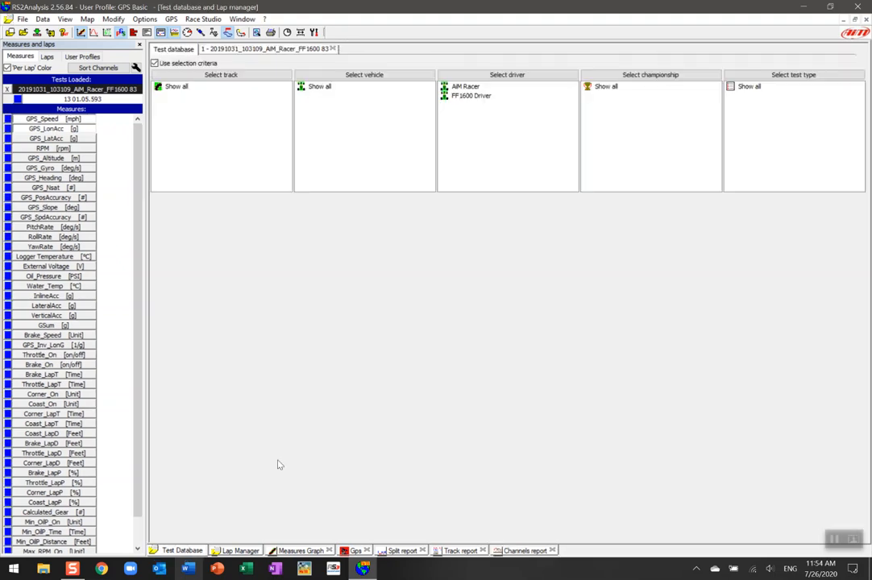
left_click(231, 235)
left_click(231, 225, "shift")
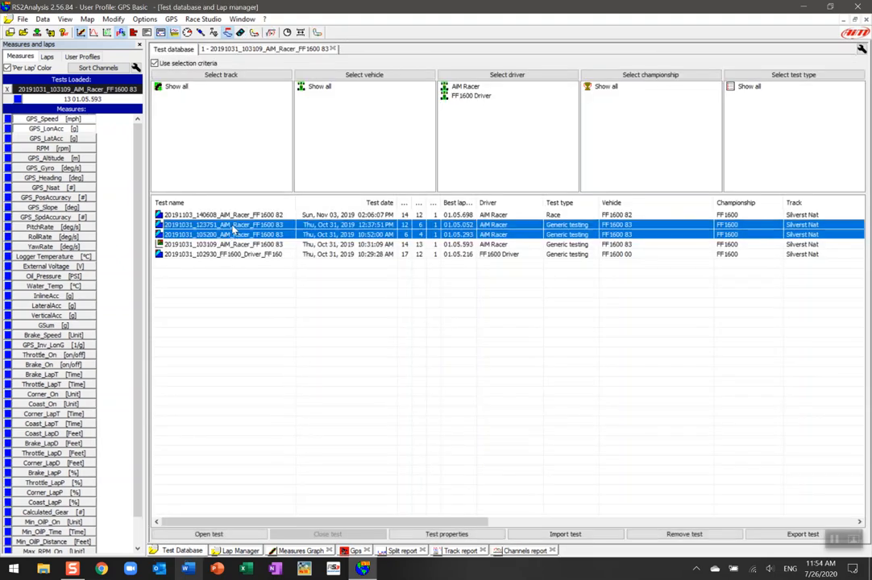
left_click(208, 534)
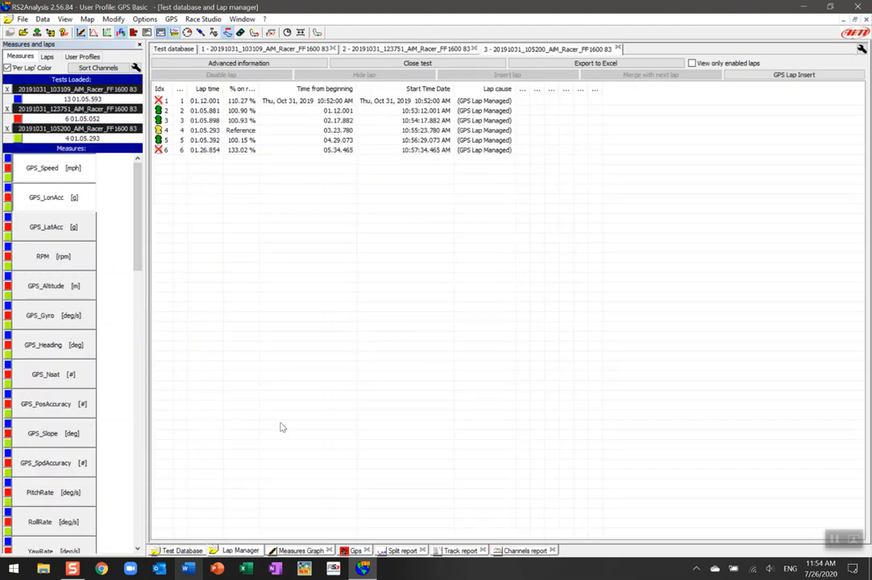
Show the Channels report in Test compare view for all loaded tests
left_click(525, 550)
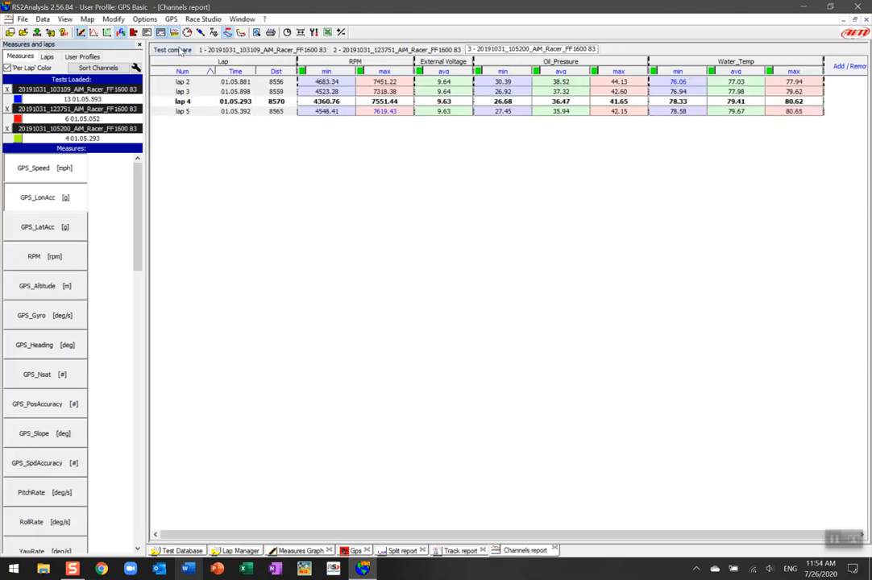
left_click(170, 50)
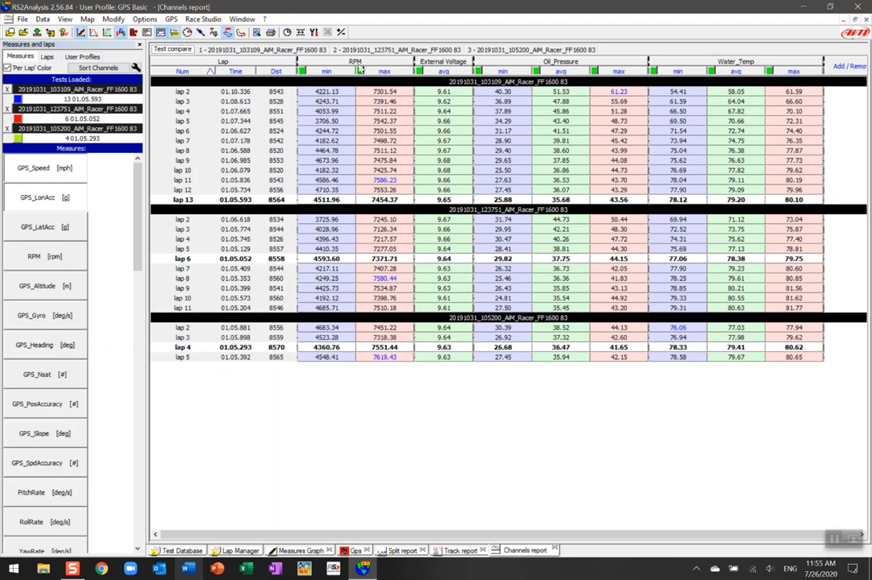
Open the channels report settings and exit without changes
left_click(313, 33)
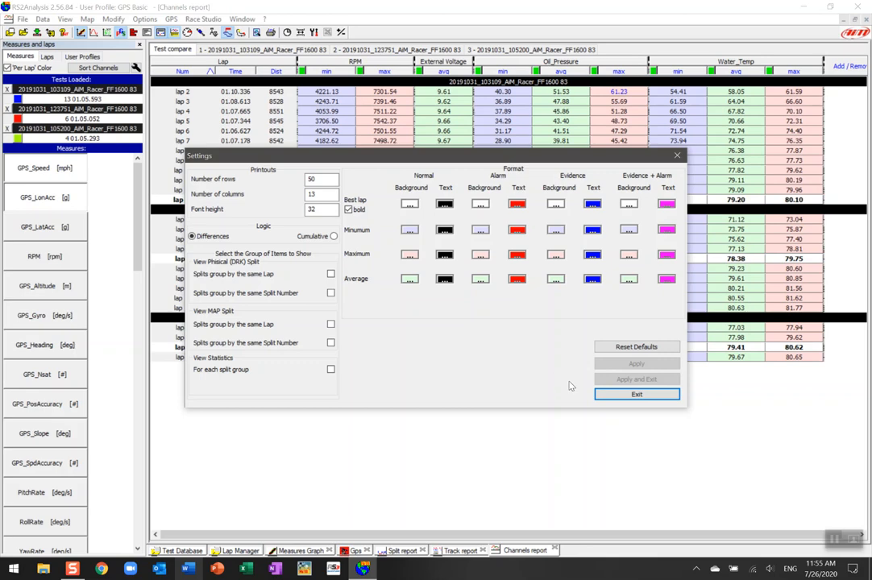
left_click(648, 394)
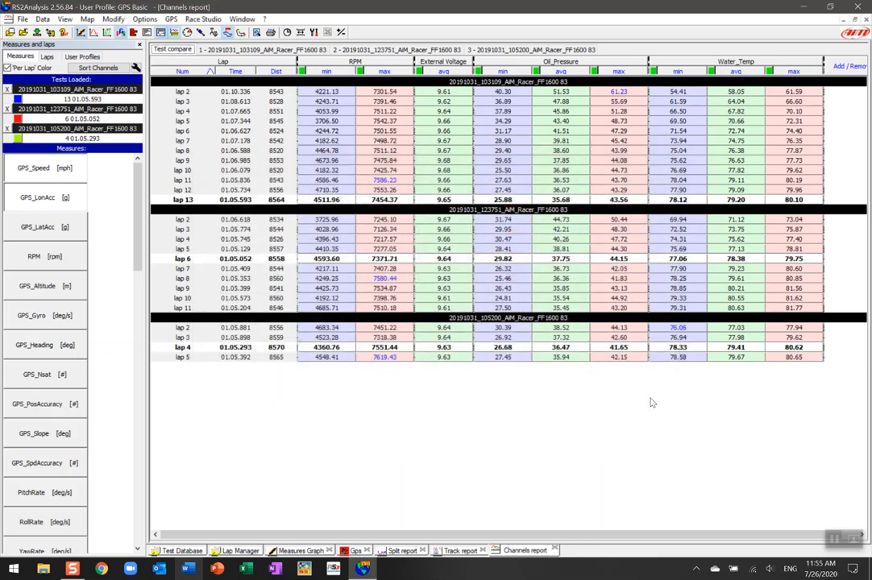